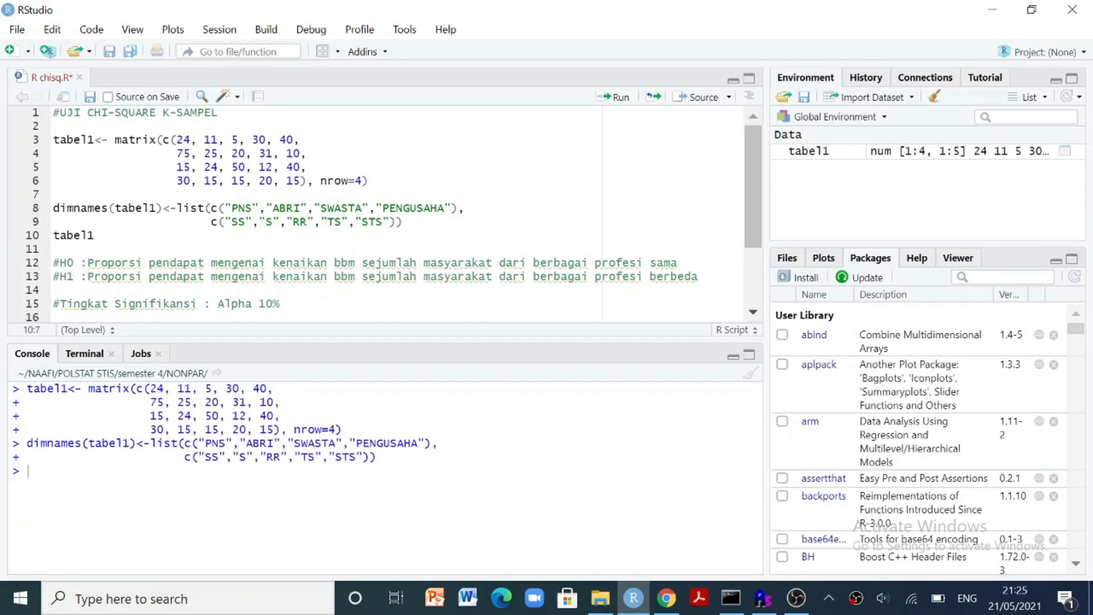
- Run the script lines that print tabel1 and perform chisq.test(tabel1)
key(ctrl+Return)
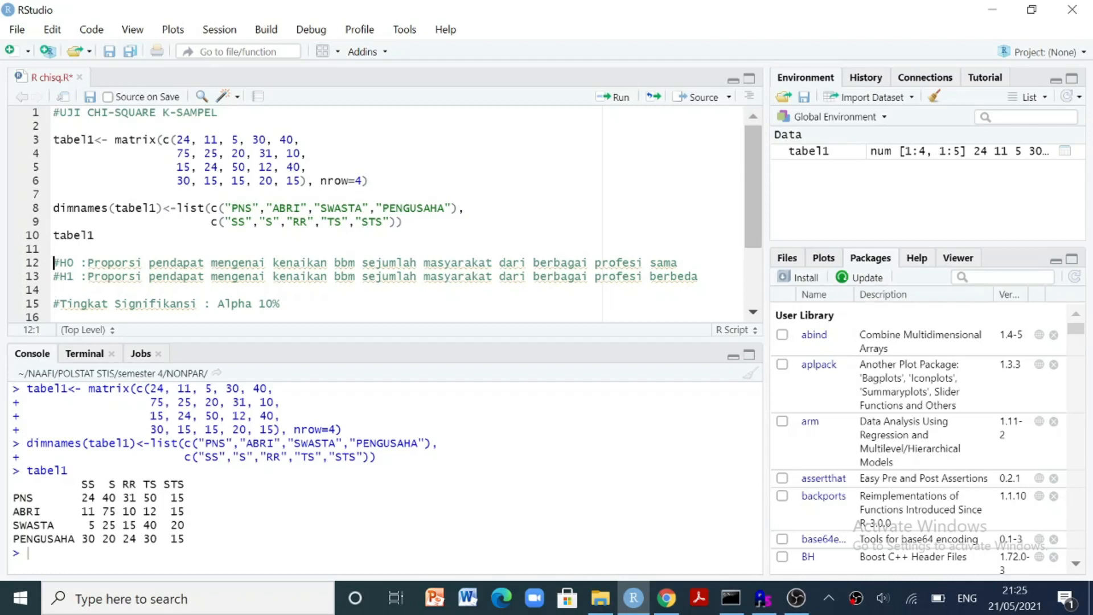
scroll(392, 215, down, 3)
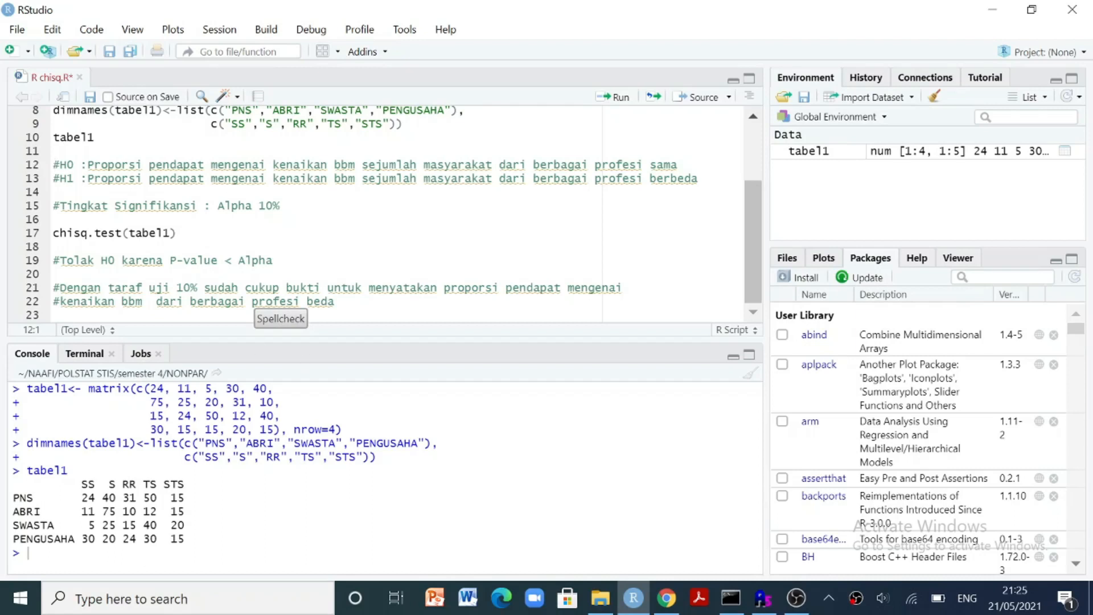
click(172, 233)
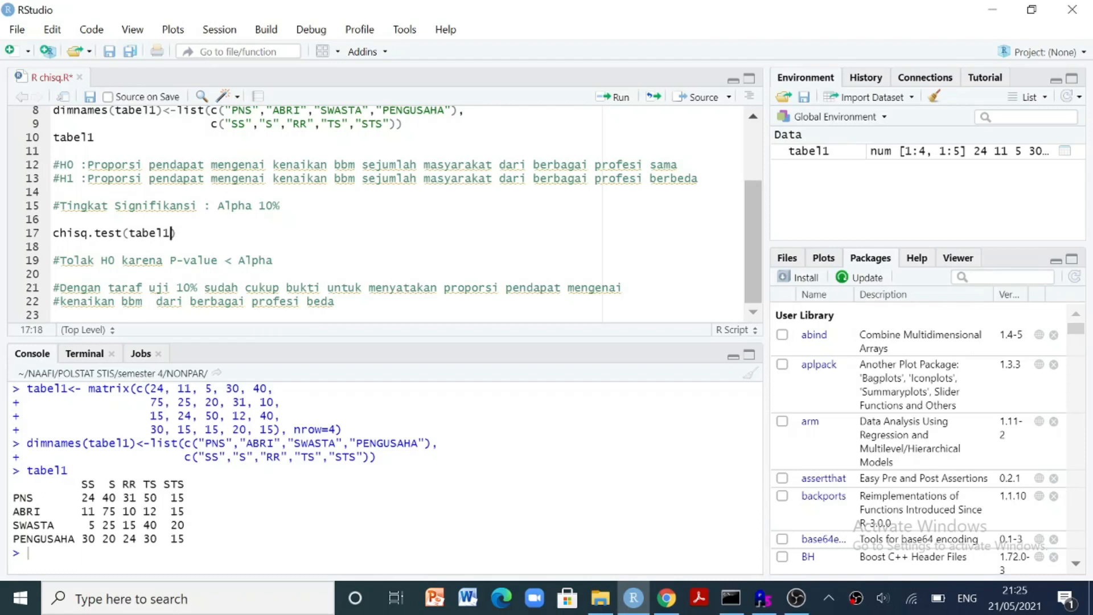
click(178, 232)
key(ctrl+Return)
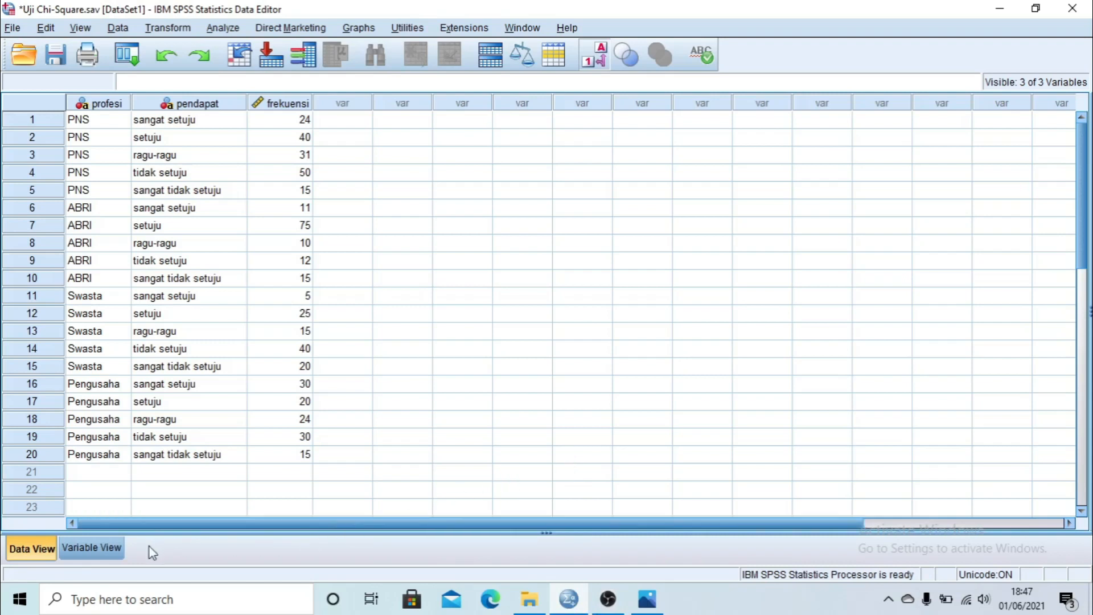
- Inspect the value labels defined for the profesi and pendapat variables, and return to the data
click(117, 546)
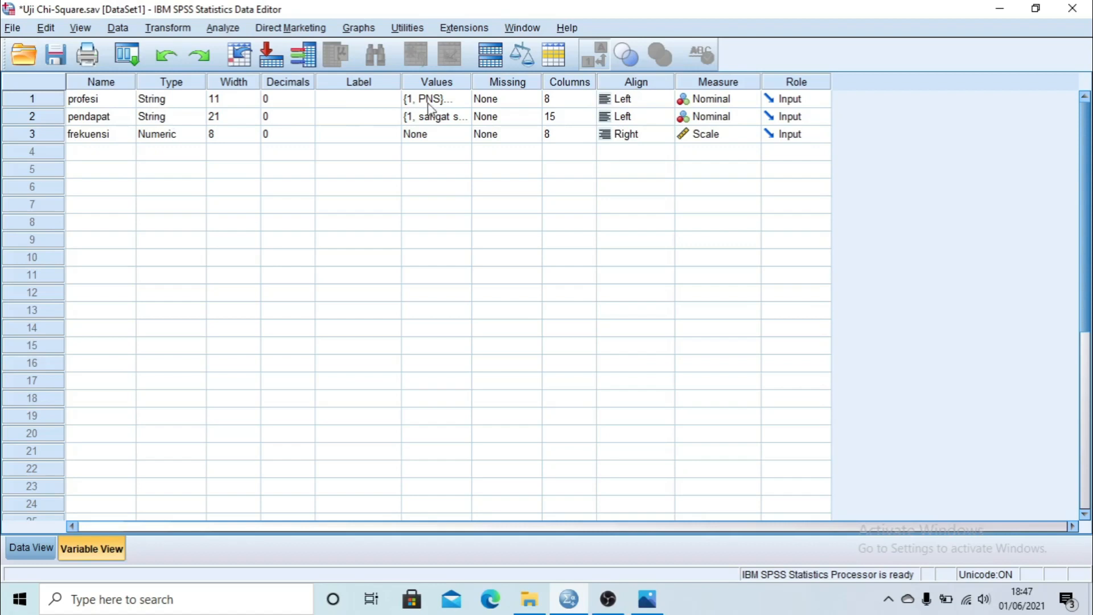
click(462, 102)
click(462, 100)
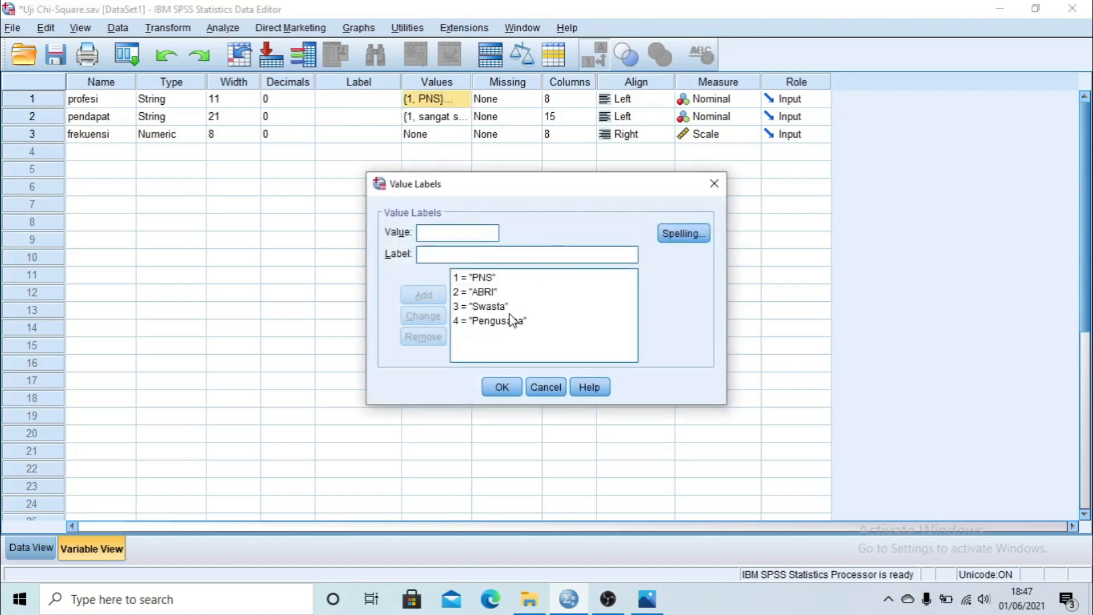
click(506, 388)
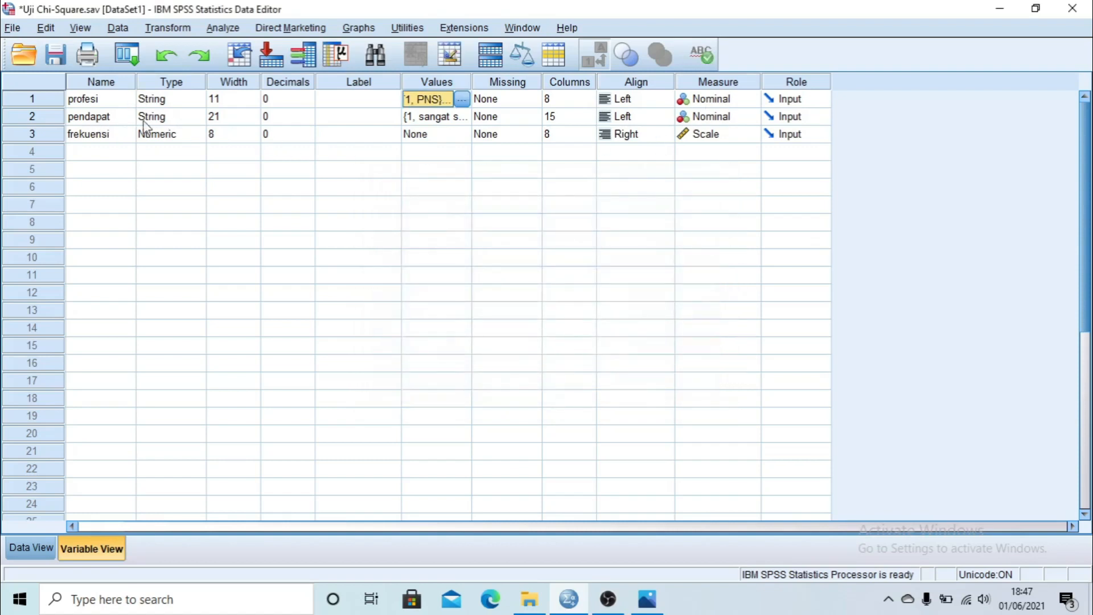
click(449, 119)
click(462, 116)
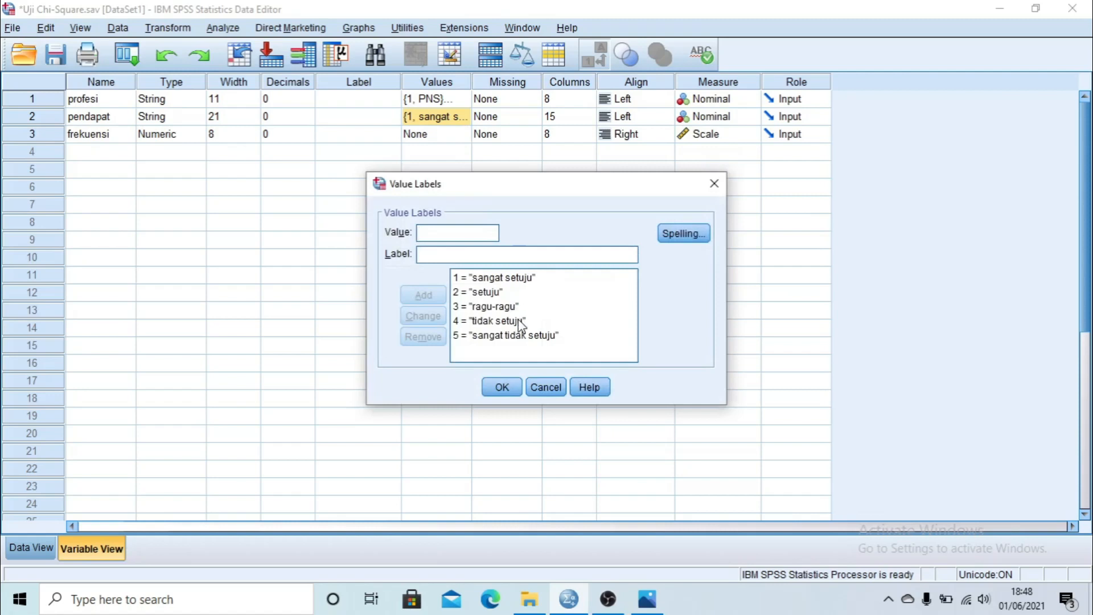
click(510, 389)
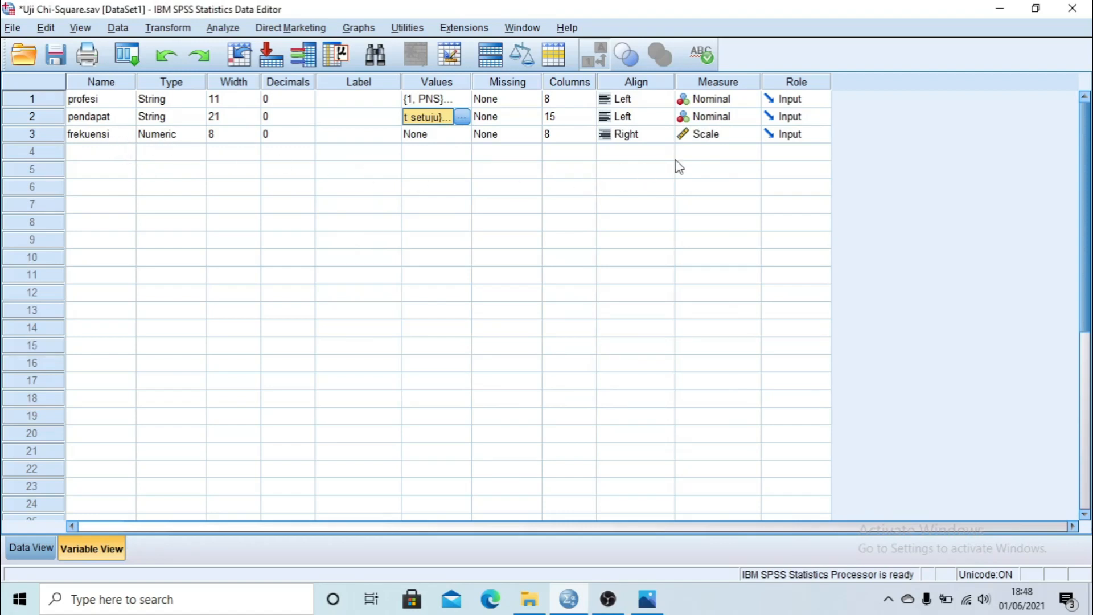
click(38, 549)
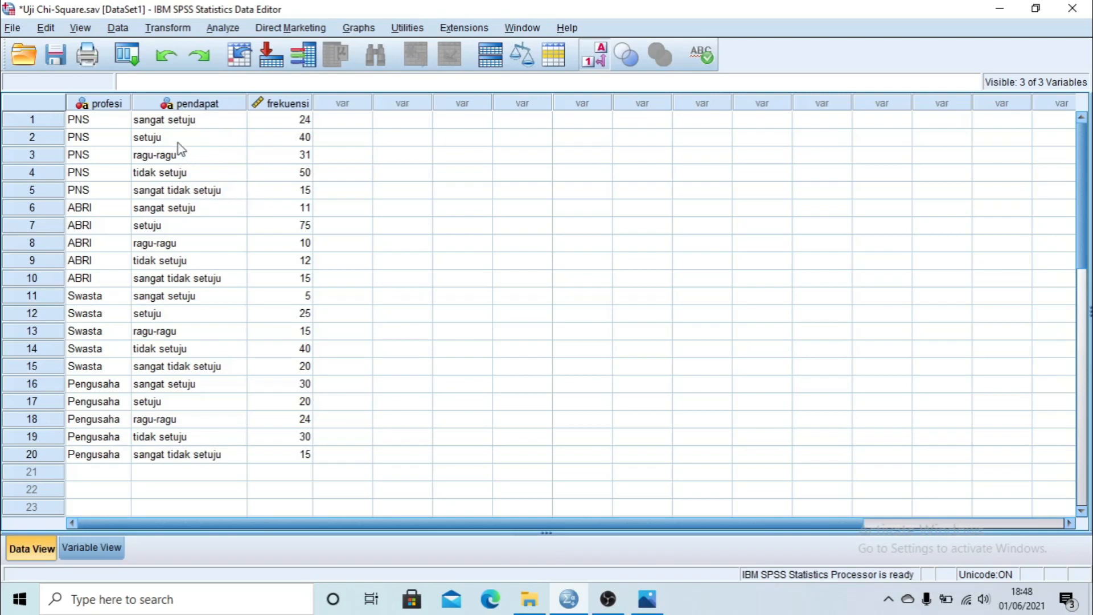
- Weight the cases by the frekuensi variable
click(118, 27)
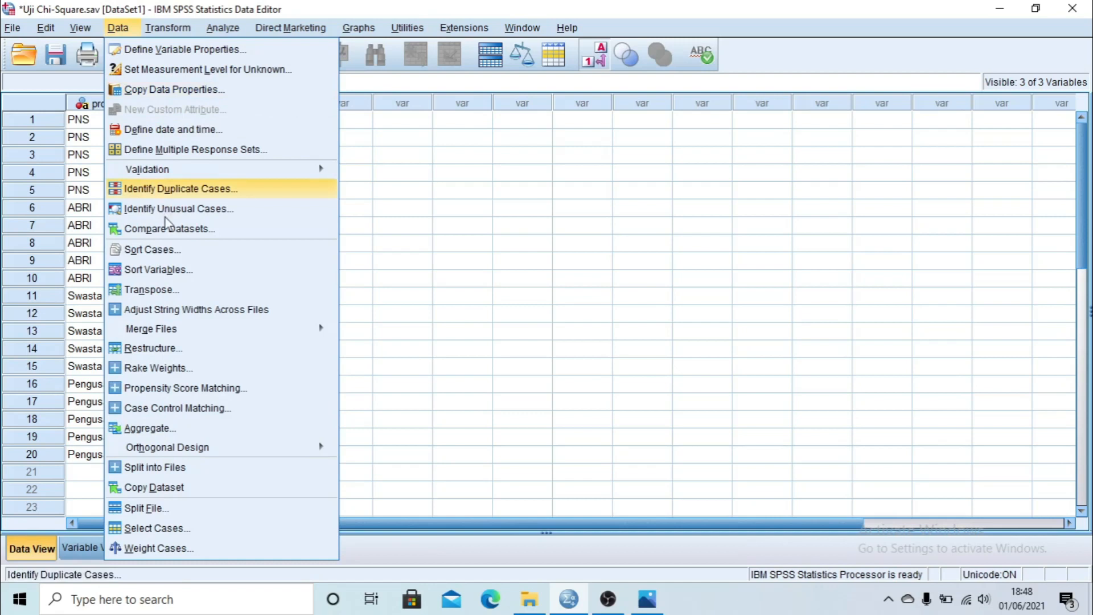
click(185, 548)
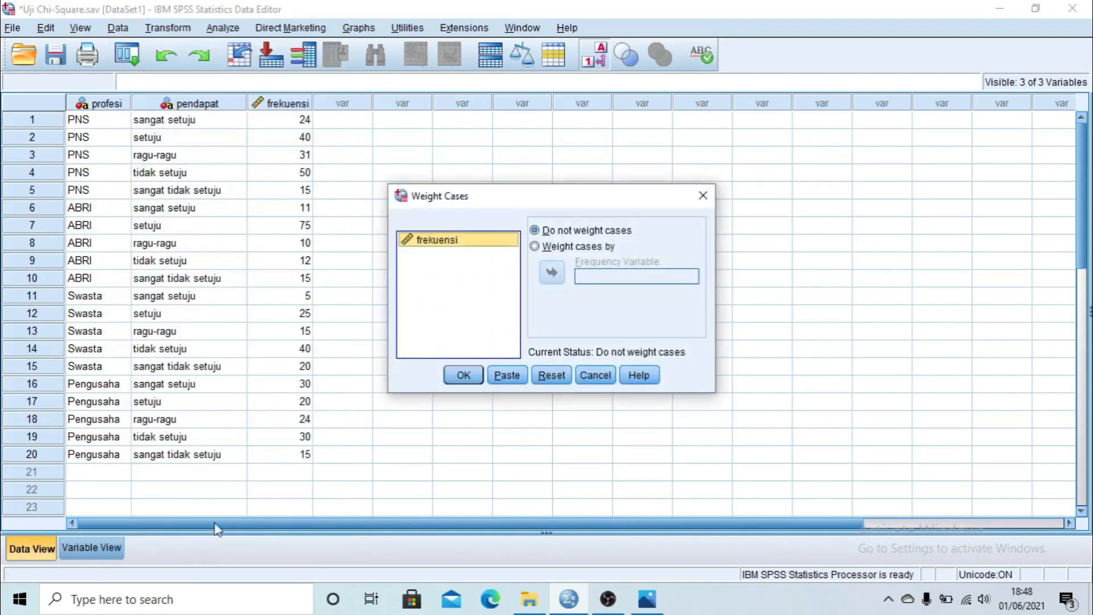
click(540, 247)
click(552, 273)
click(463, 375)
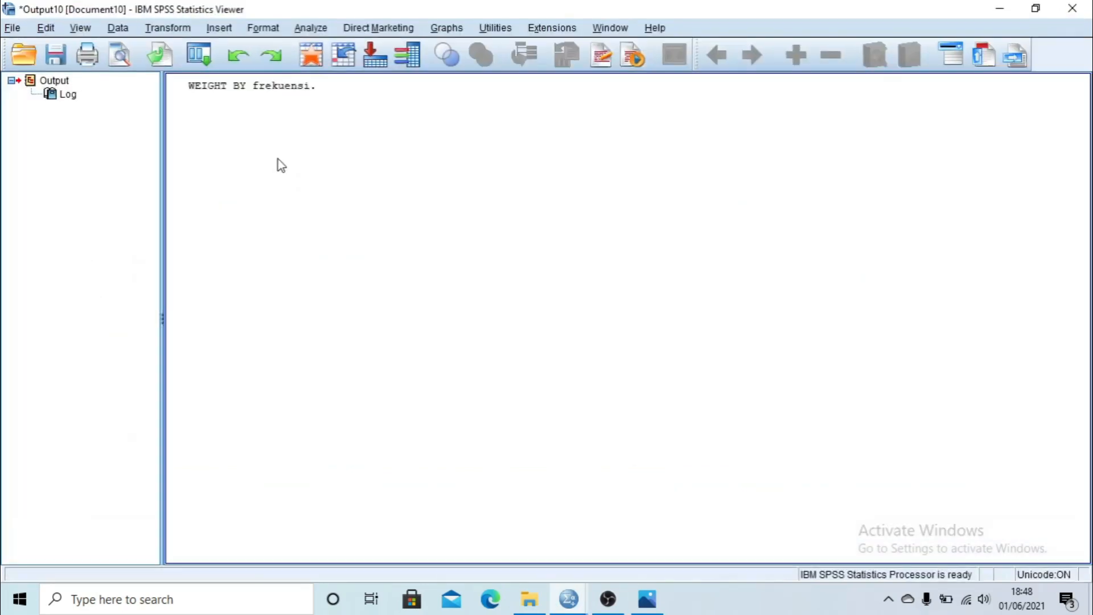
- From the data editor, set up a Crosstabs analysis with profesi as rows and pendapat as columns
mouse_move(571, 597)
click(528, 548)
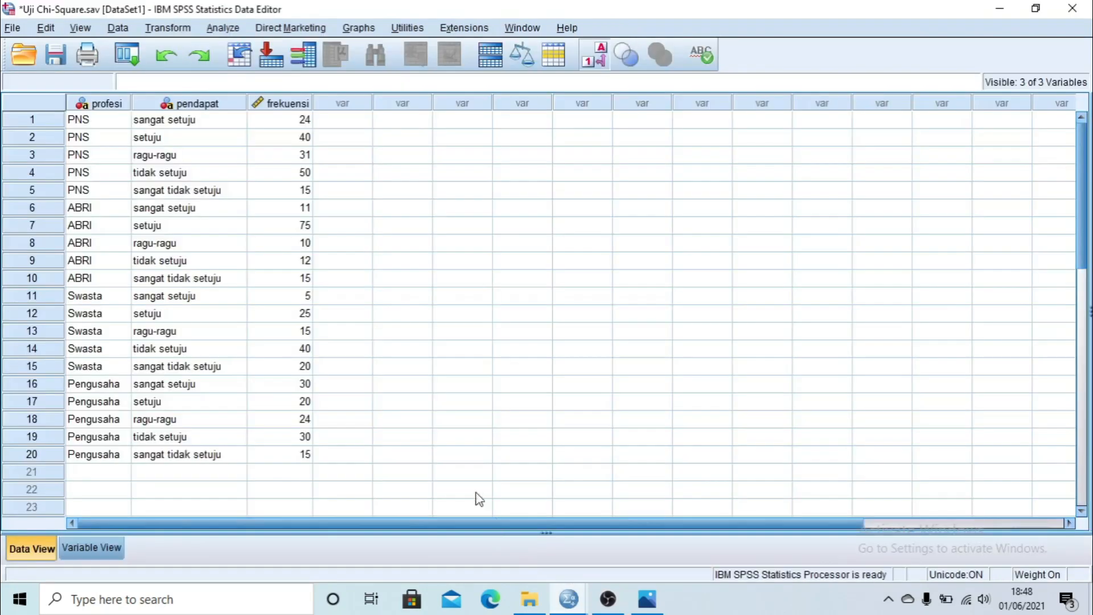
click(223, 28)
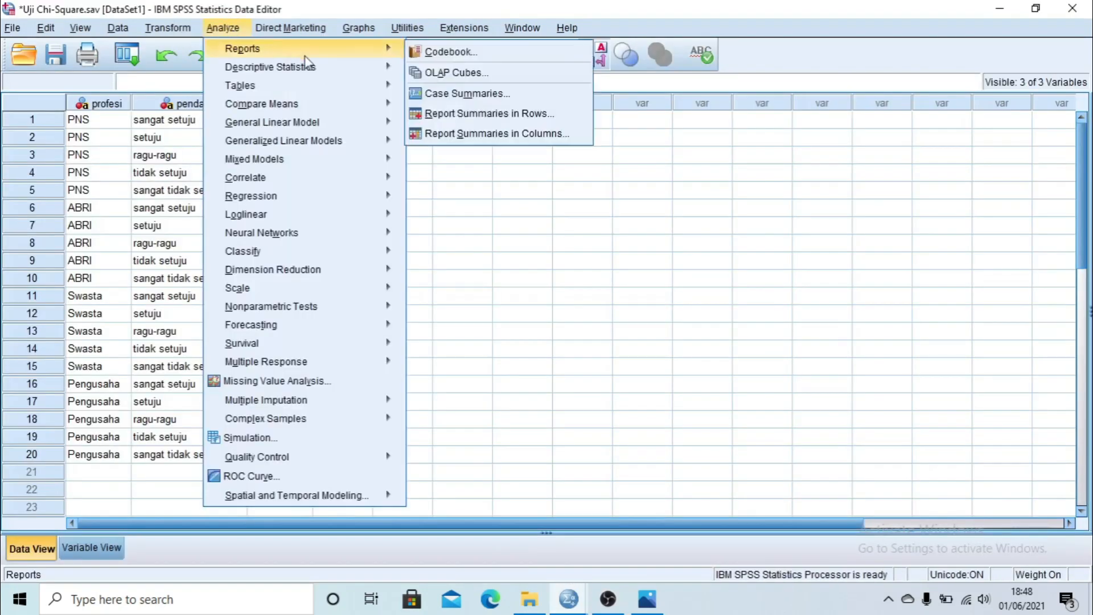
mouse_move(320, 70)
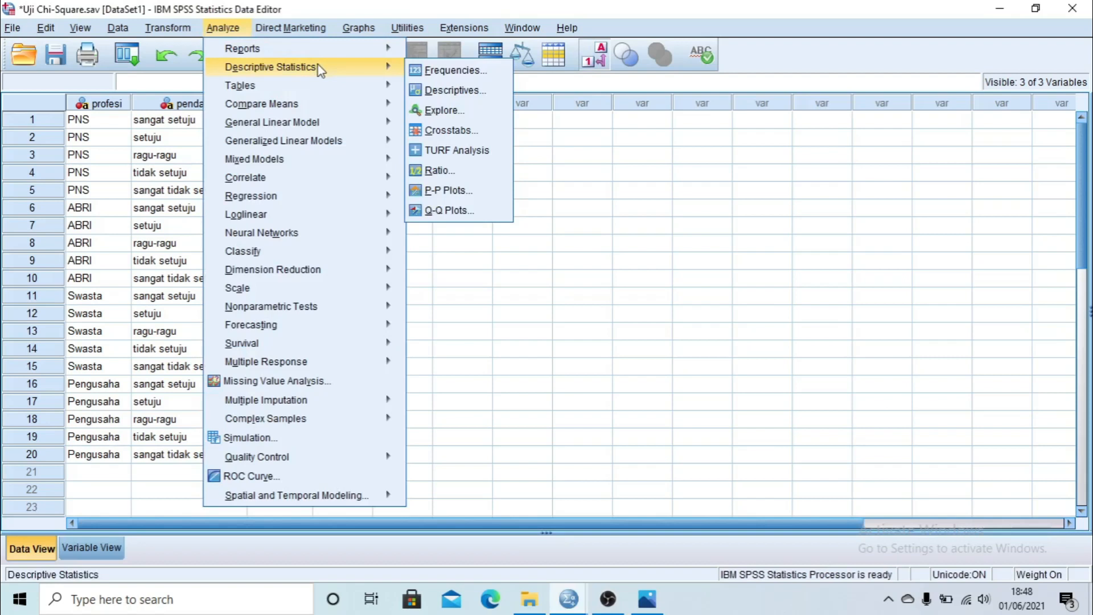
click(441, 129)
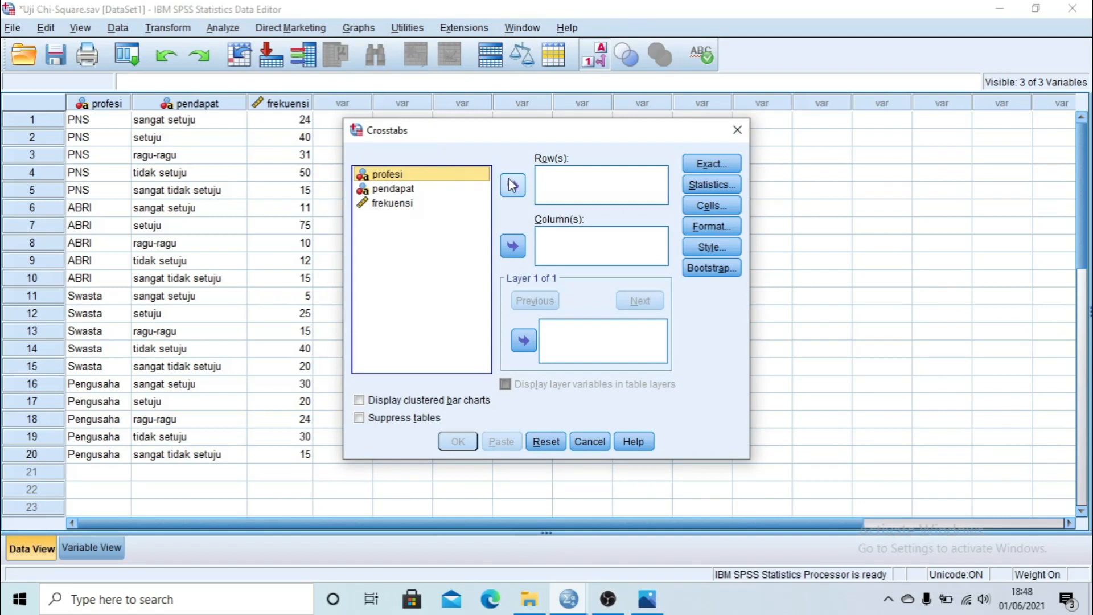
click(512, 185)
click(455, 175)
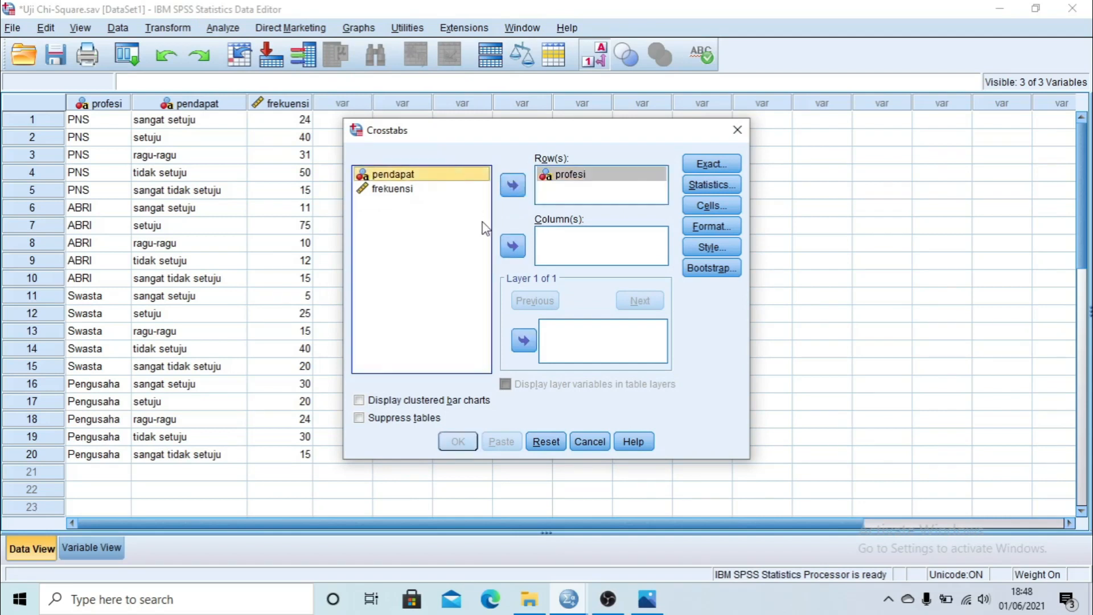
click(513, 246)
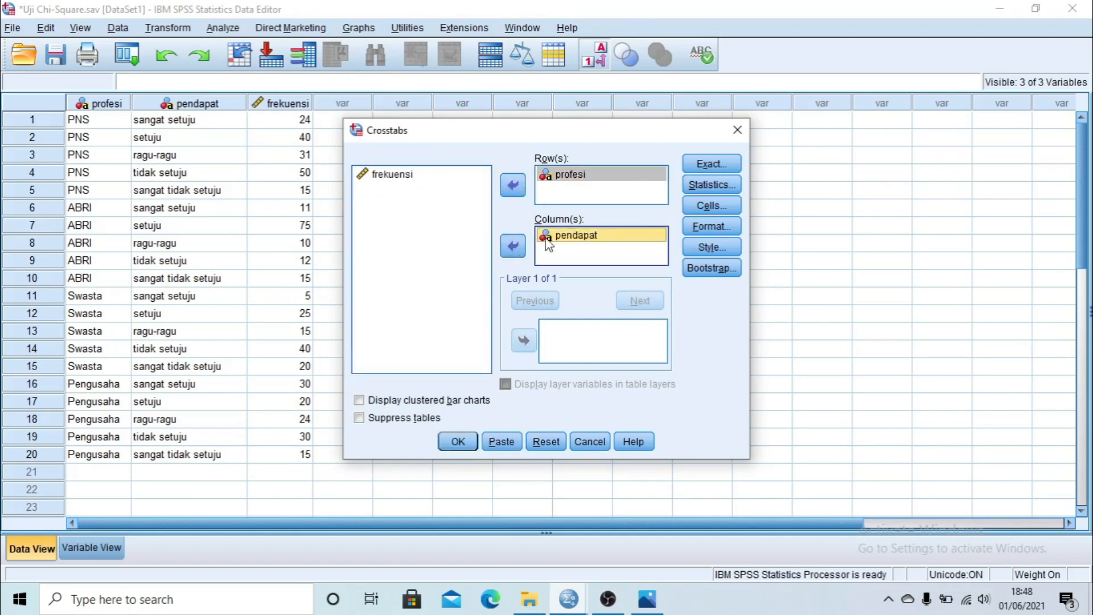
- Include the Chi-square statistic in the crosstab, run the analysis and select the Chi-Square Tests table in the output
click(704, 187)
click(440, 189)
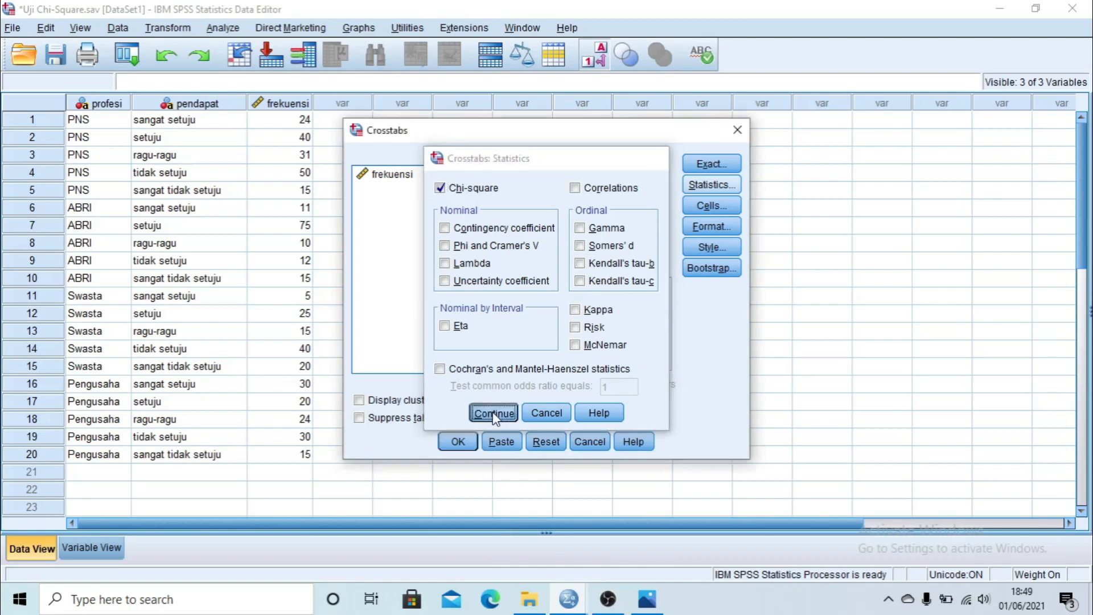
click(493, 412)
click(470, 441)
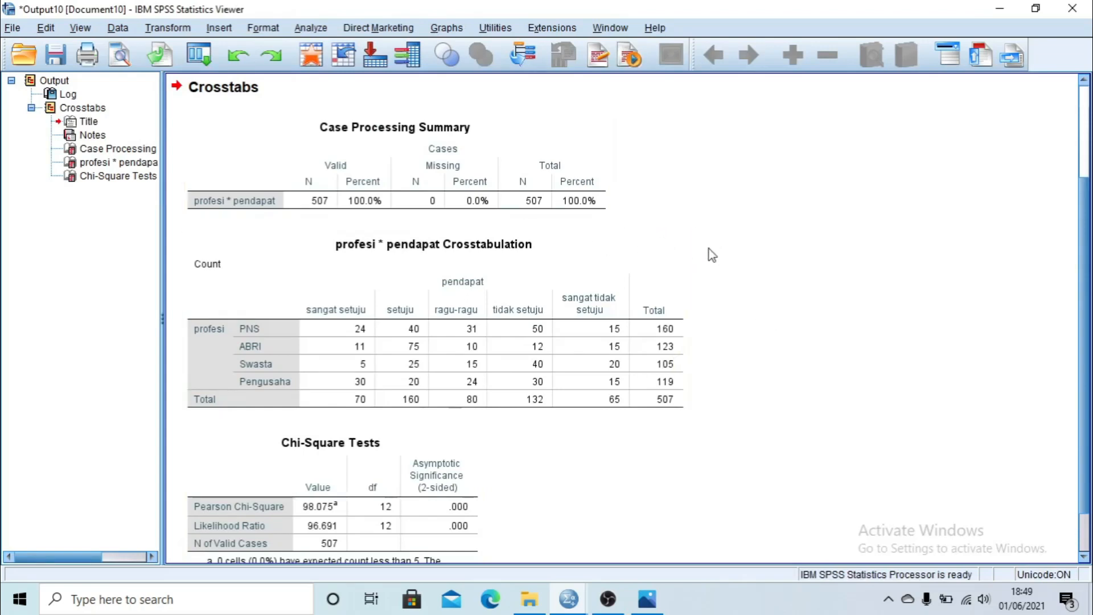
scroll(711, 322, down, 2)
click(473, 445)
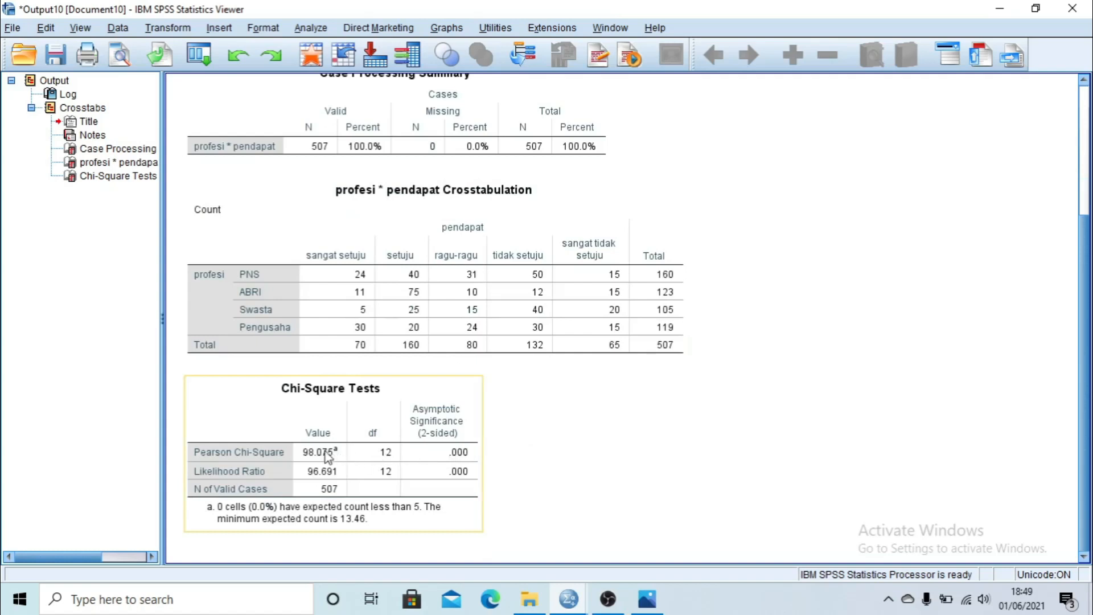
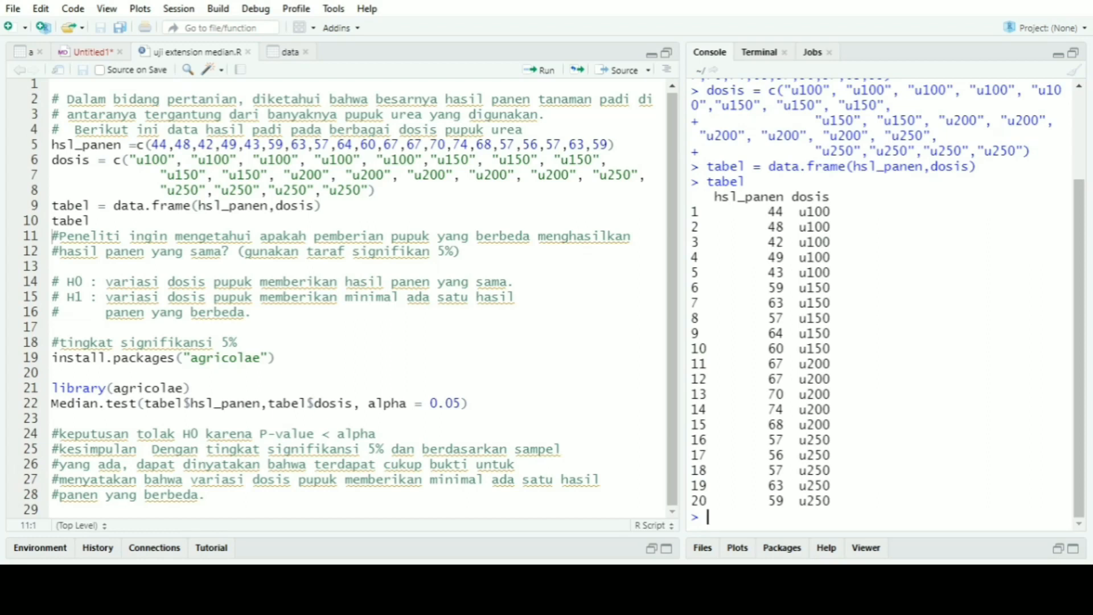
- Run the script lines that load the agricolae library and perform Median.test on hsl_panen by dosis with alpha = 0.05
click(190, 388)
key(ctrl+Return)
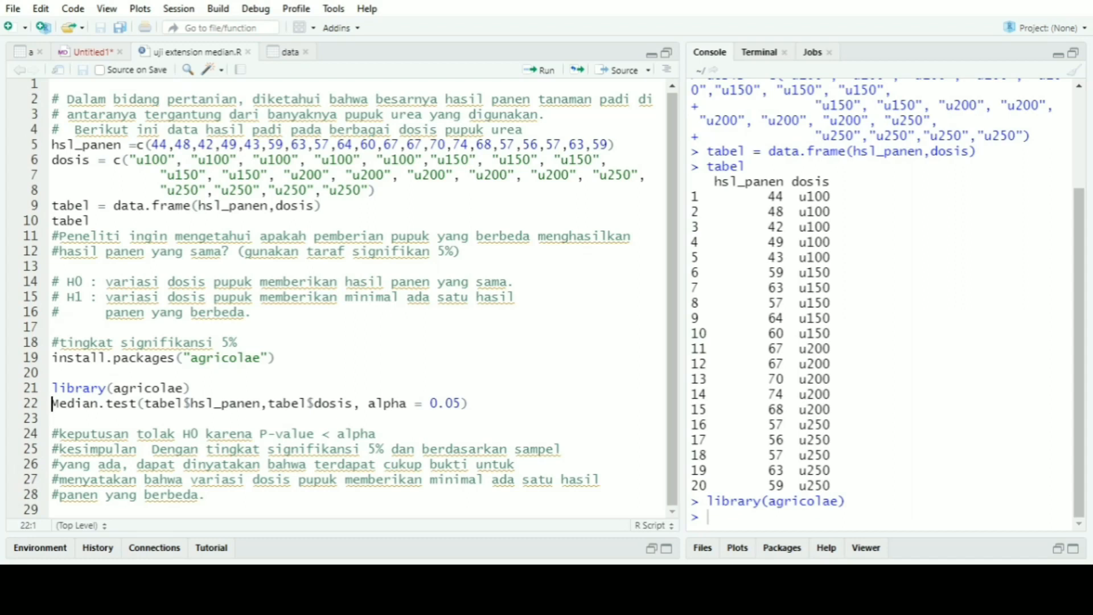
key(ctrl+Return)
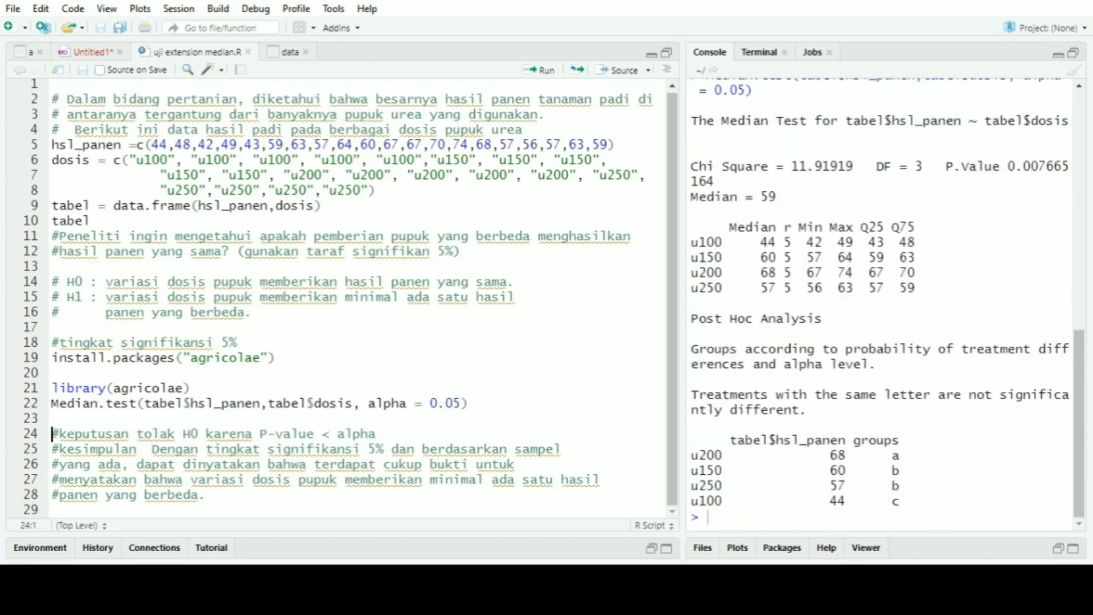
- Examine the median test output: the chi-square value, degrees of freedom, p-value, overall median and post hoc group letters
drag(791, 166, 847, 167)
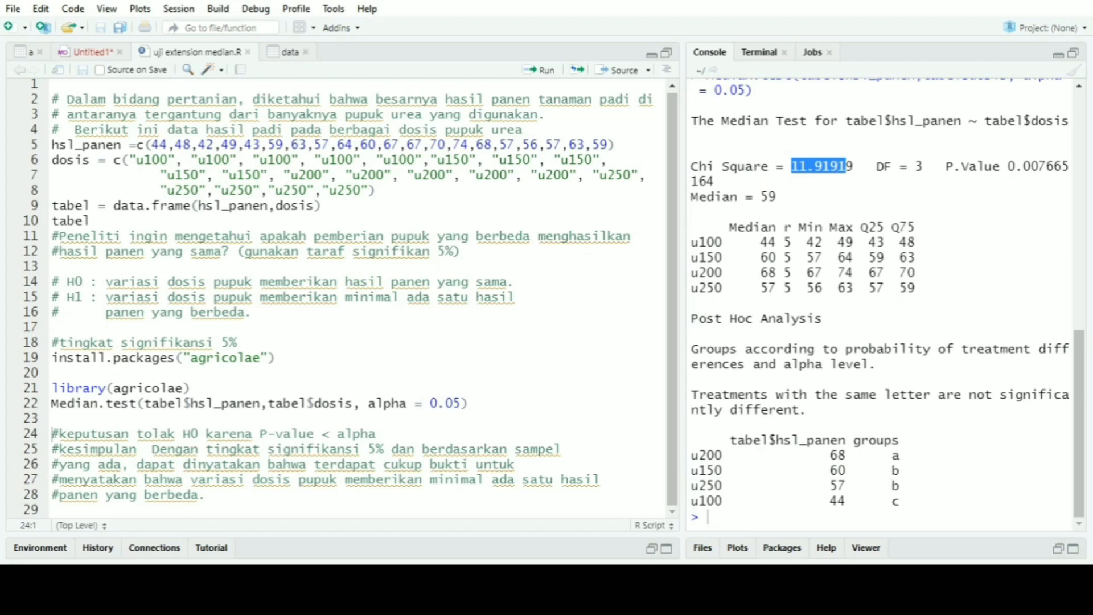
click(853, 167)
drag(915, 166, 922, 166)
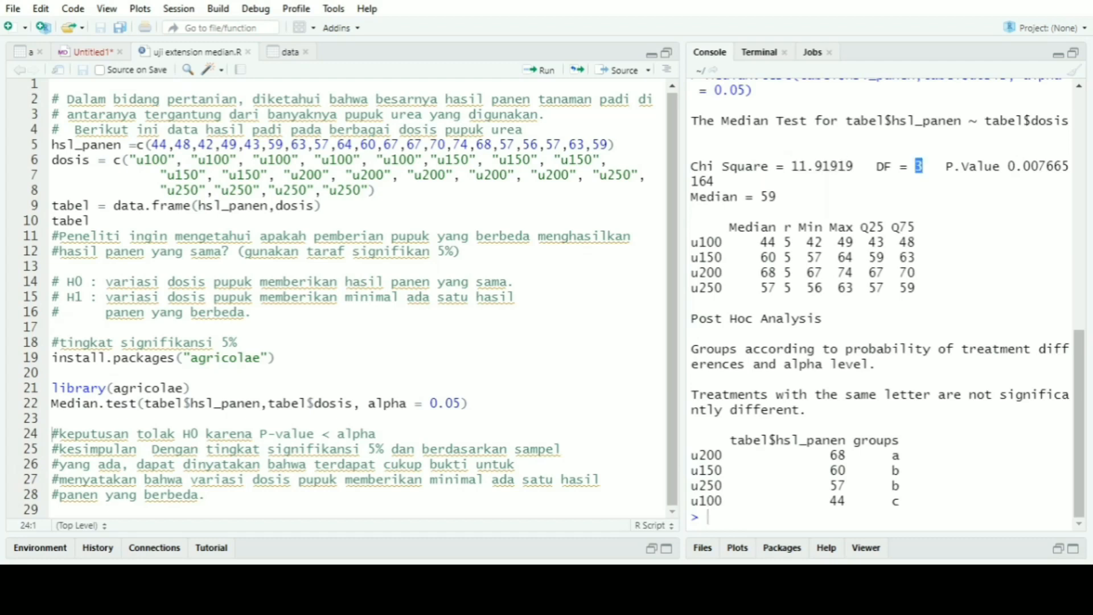
drag(1008, 166, 1053, 166)
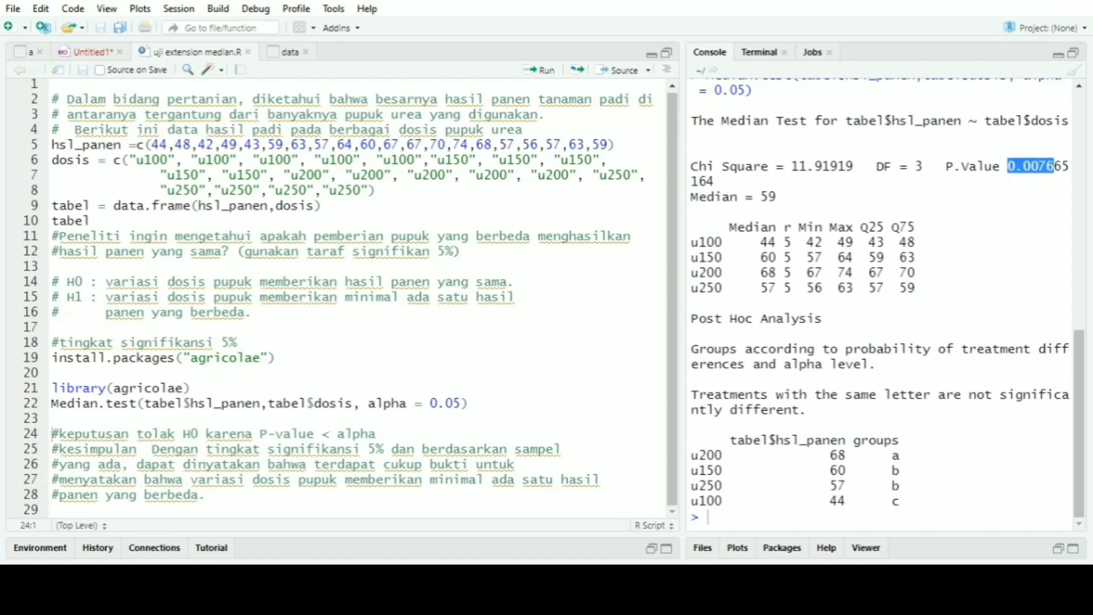
click(1053, 166)
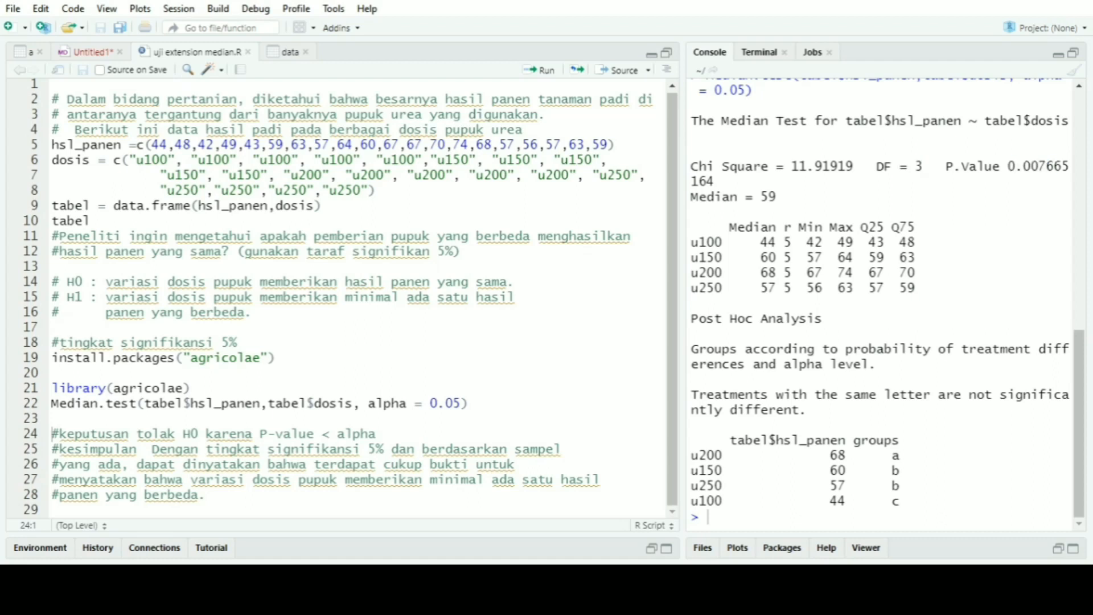
drag(761, 196, 784, 196)
click(783, 197)
drag(892, 456, 899, 471)
click(899, 471)
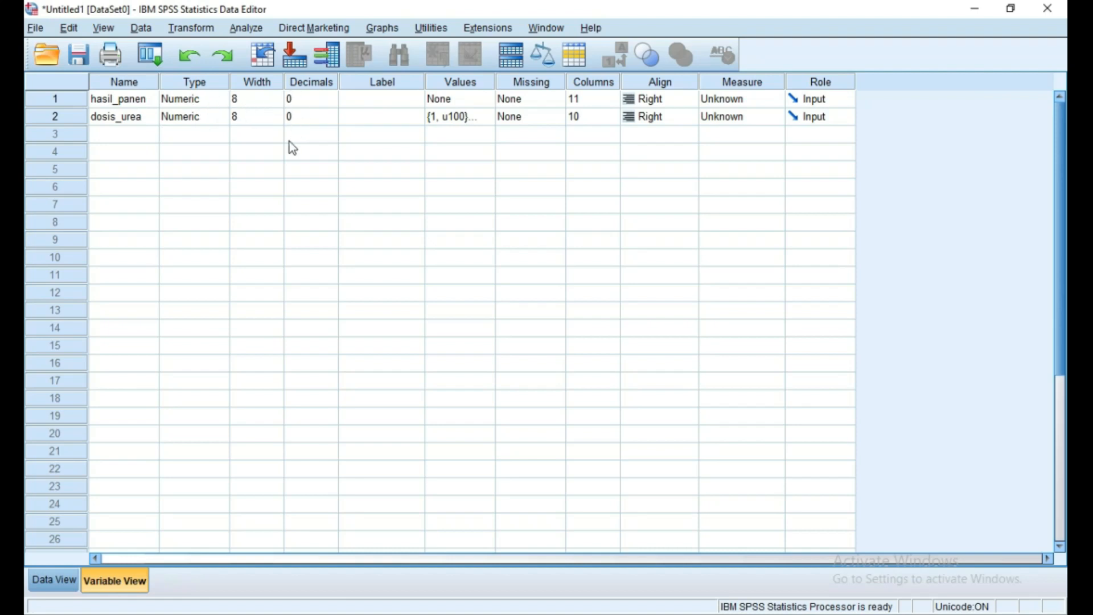
- Inspect the value labels defined for dosis_urea and preview them in the data before returning to numeric codes
click(484, 121)
click(487, 120)
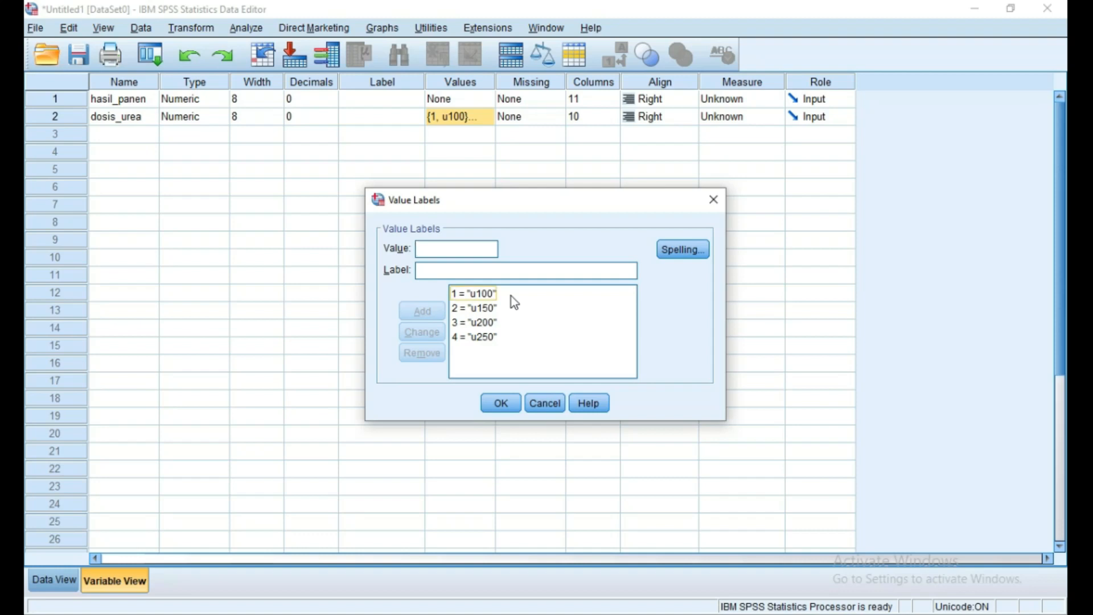
click(501, 404)
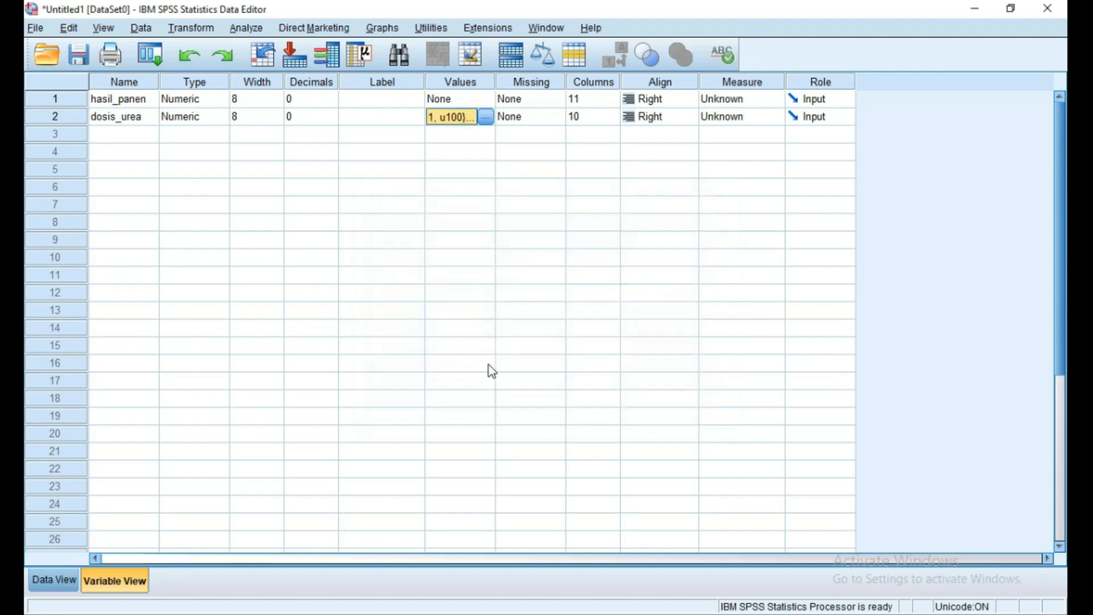
click(60, 578)
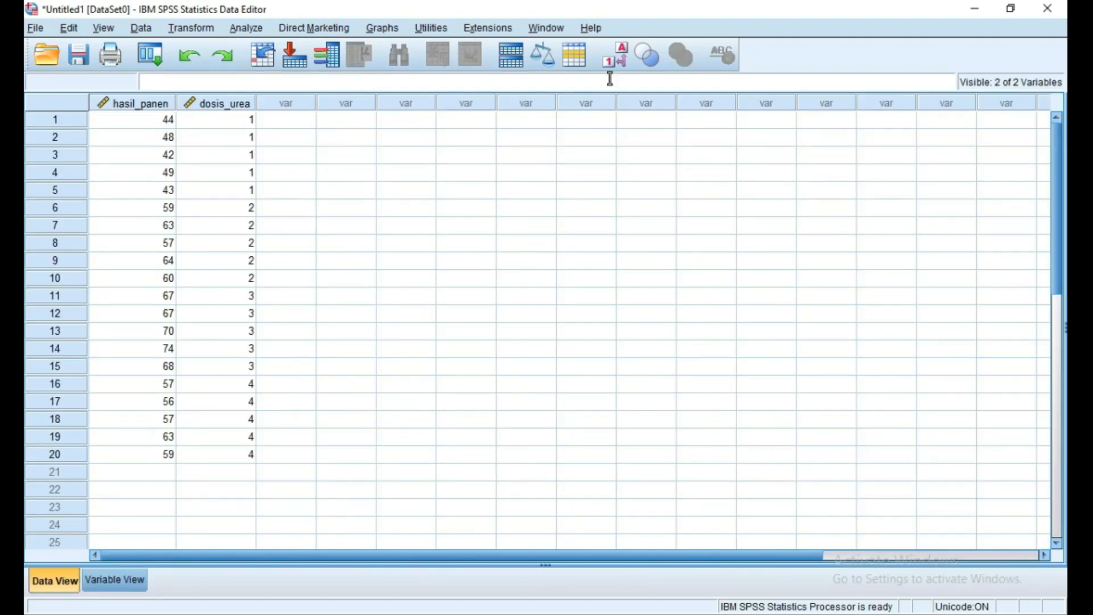
click(619, 57)
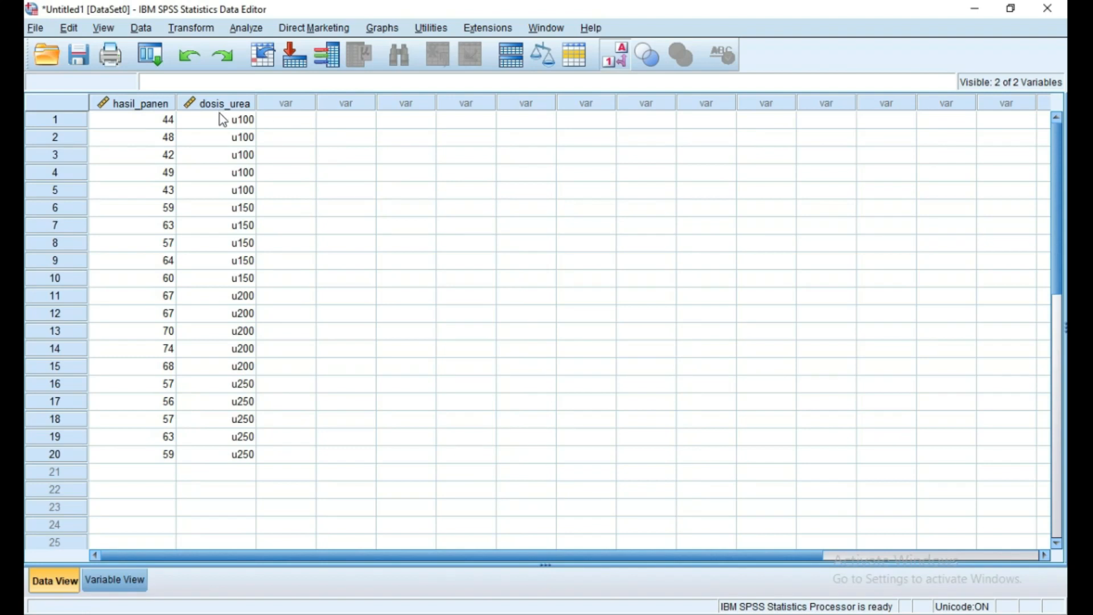
click(611, 62)
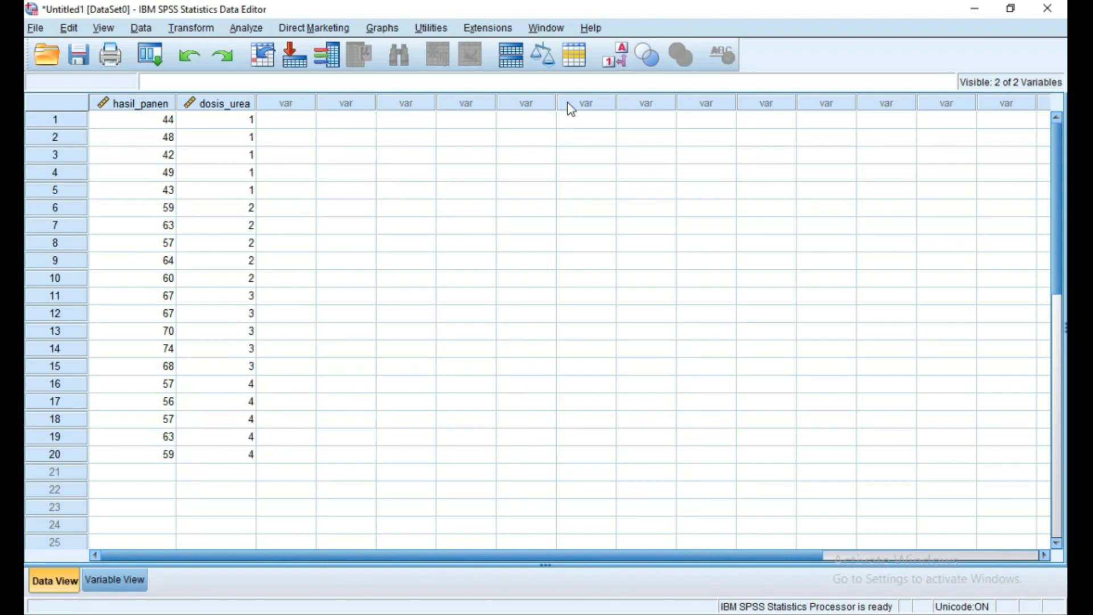
- Set up a legacy nonparametric test for K independent samples with hasil_panen as test variable and dosis_urea as grouping variable
click(247, 29)
mouse_move(342, 308)
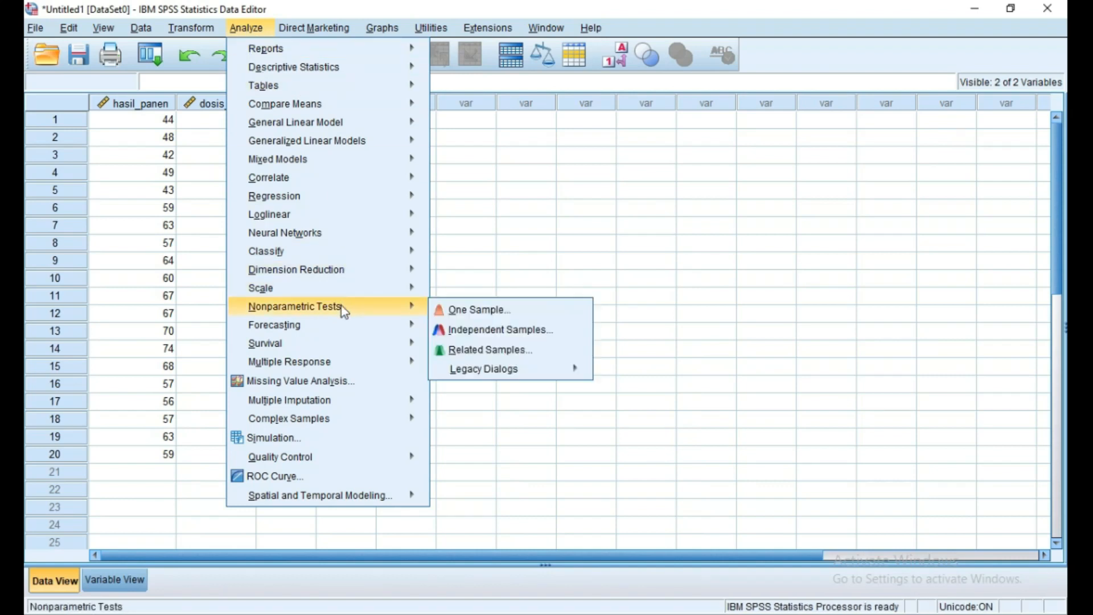
mouse_move(483, 372)
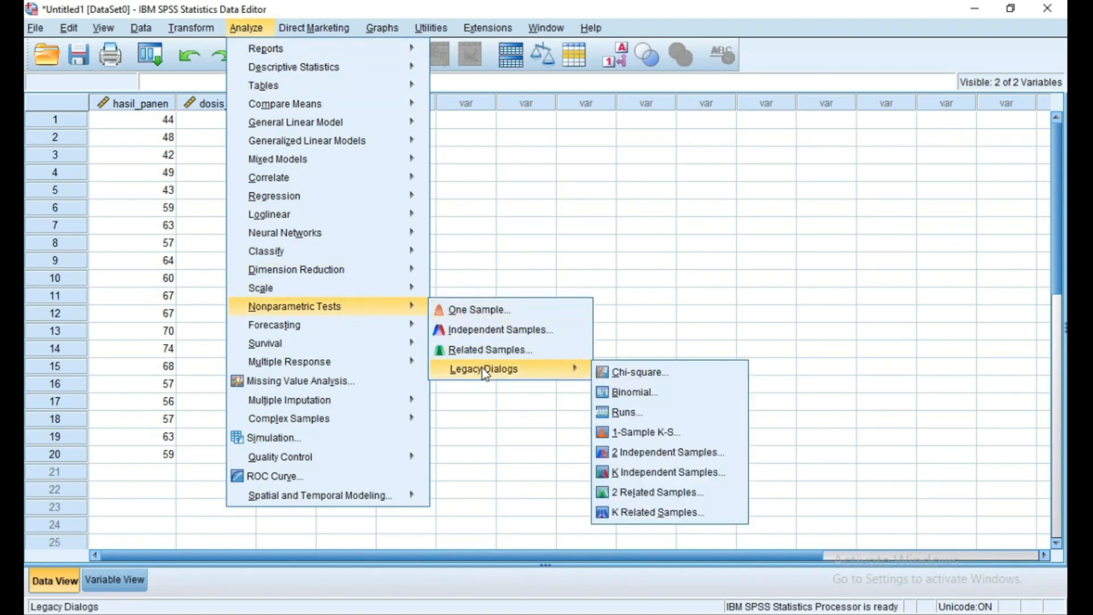
click(628, 474)
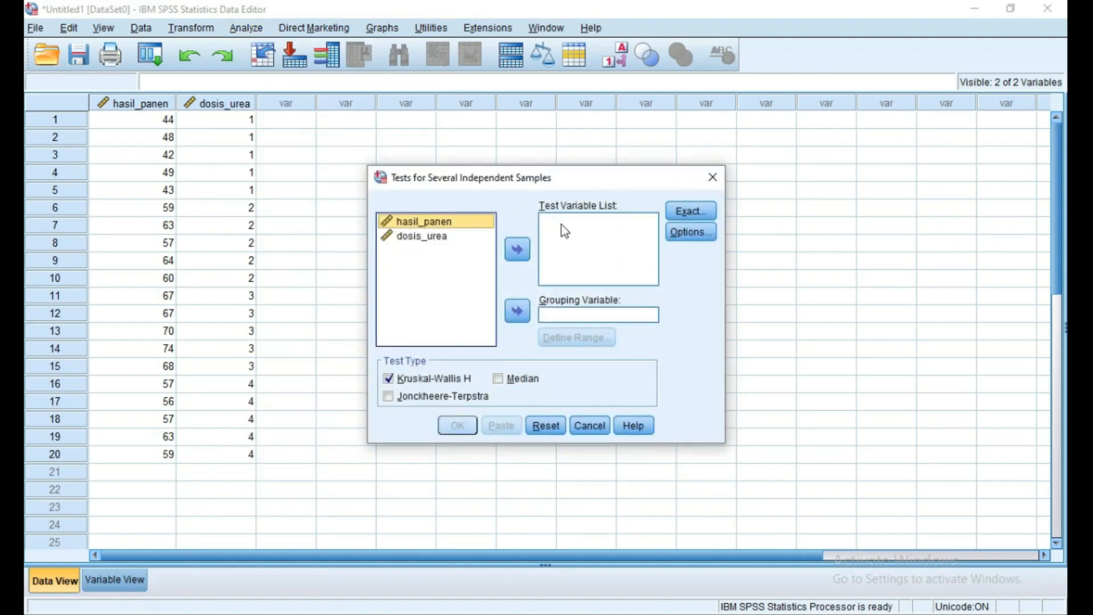
click(517, 251)
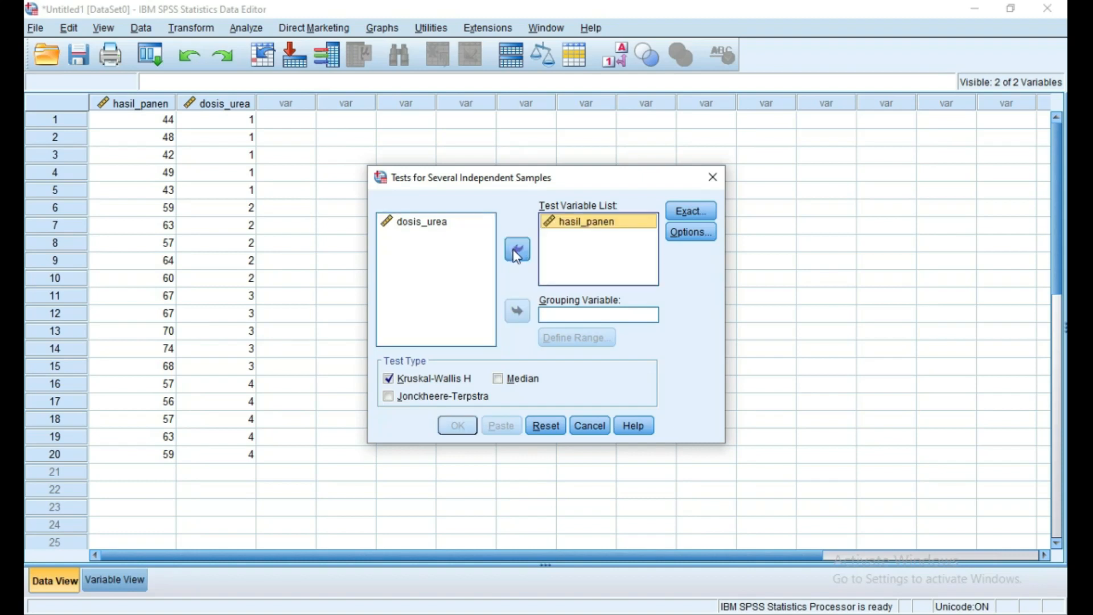
click(439, 225)
click(517, 311)
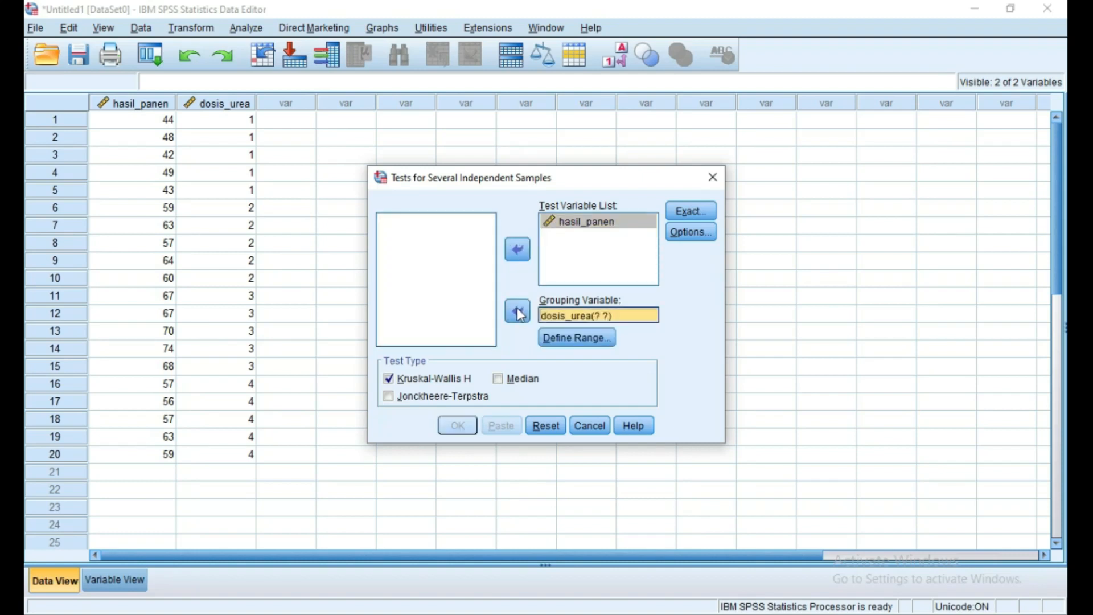
- Include descriptive statistics in the options of the several independent samples test
click(696, 235)
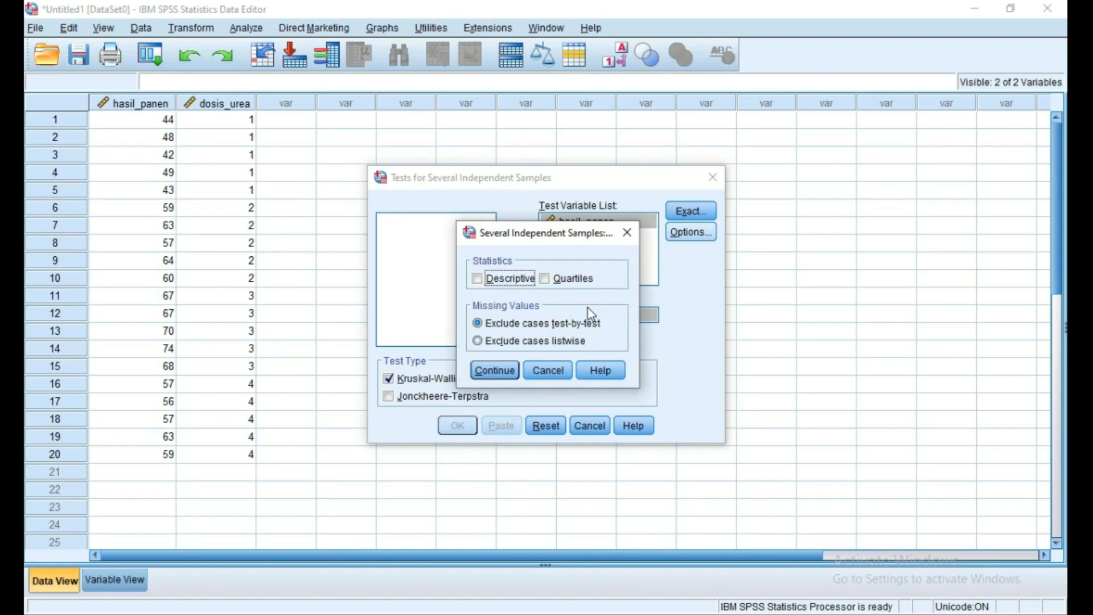
click(506, 283)
click(507, 370)
- Define the range of the grouping variable dosis_urea with minimum 1 and maximum 4
click(573, 338)
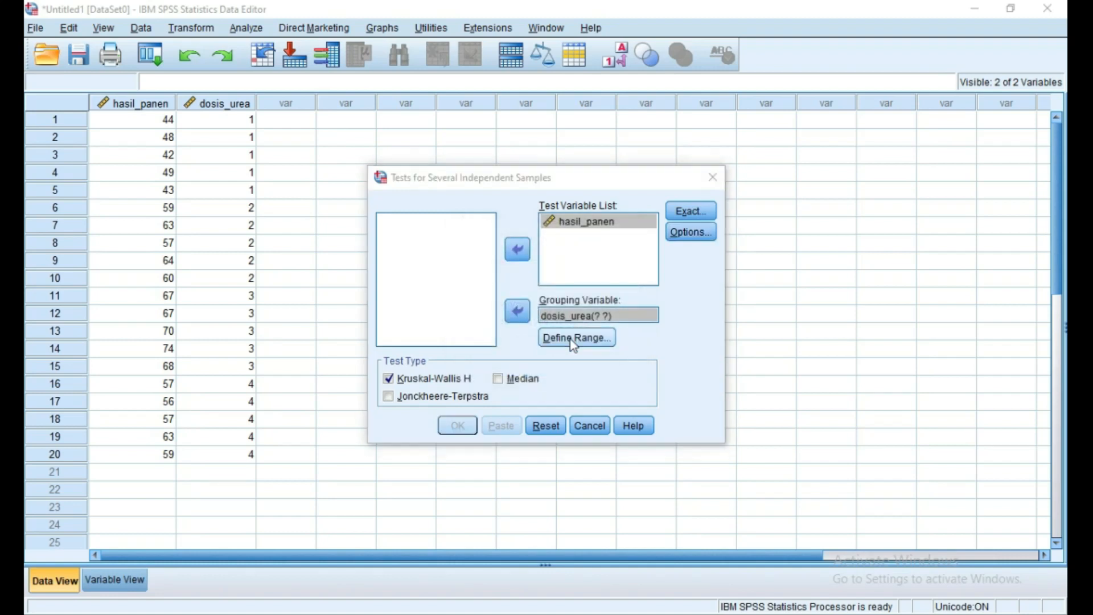
click(530, 297)
text(1)
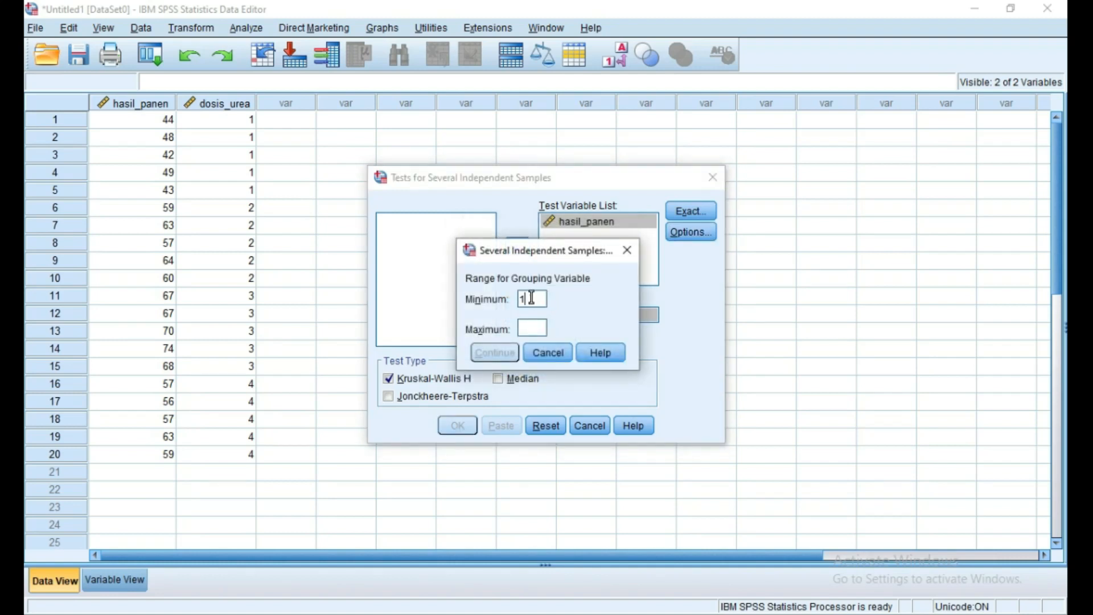
click(528, 329)
text(4)
click(499, 354)
- Choose Median instead of Kruskal-Wallis H as the test type and run the analysis to review its output tables
click(497, 379)
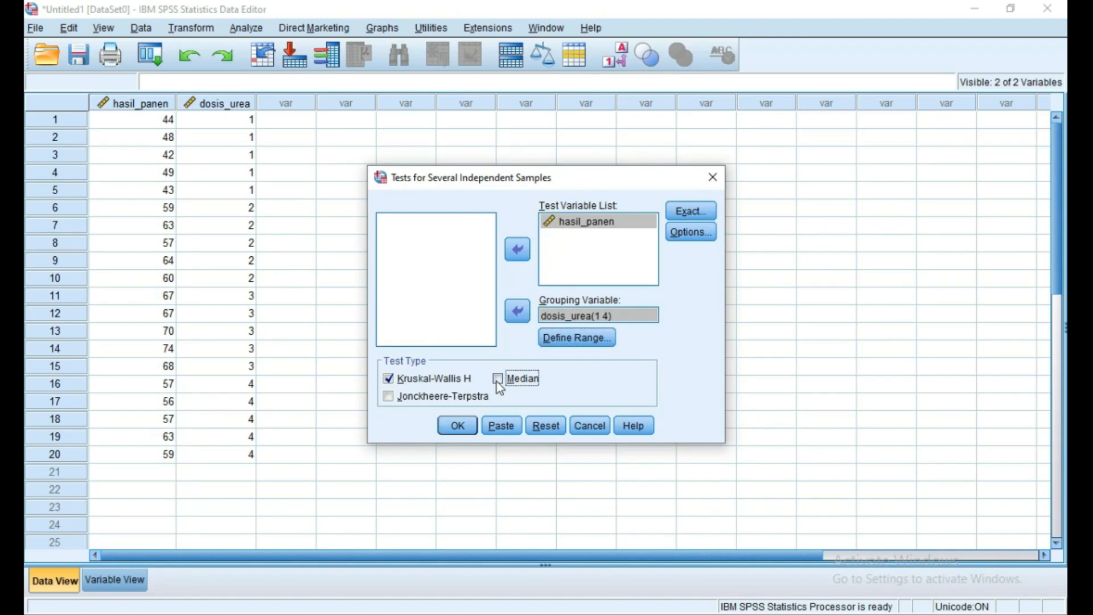
click(458, 380)
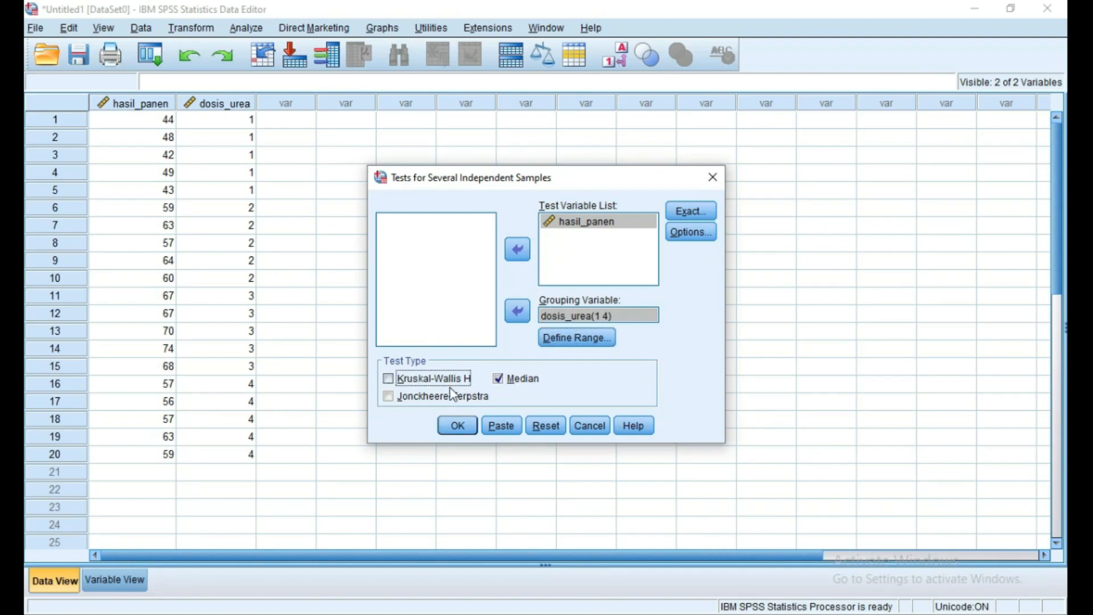
click(458, 426)
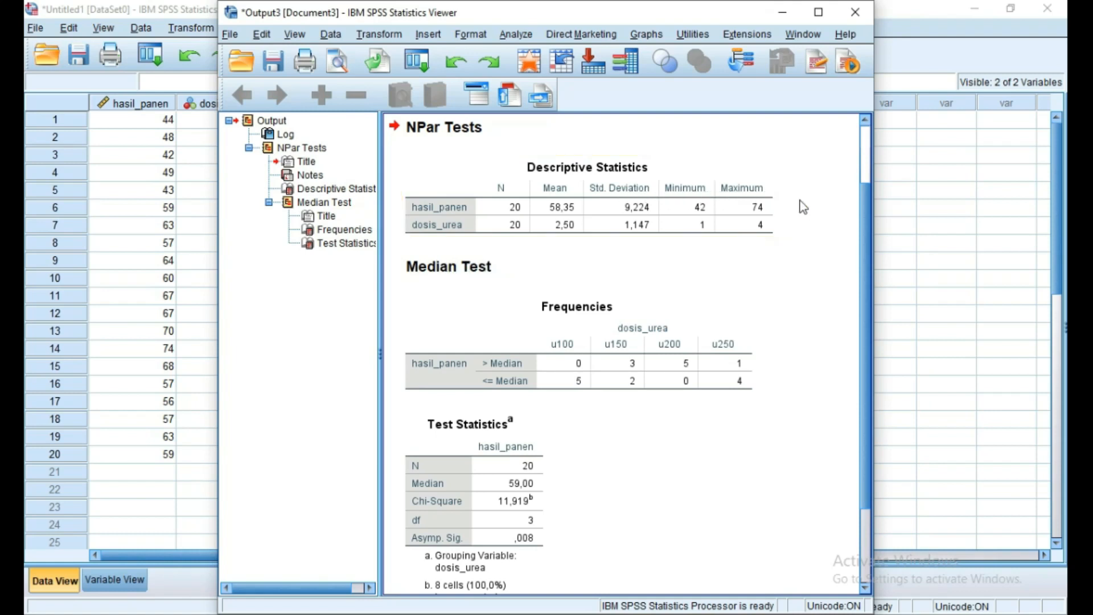
scroll(817, 268, down, 1)
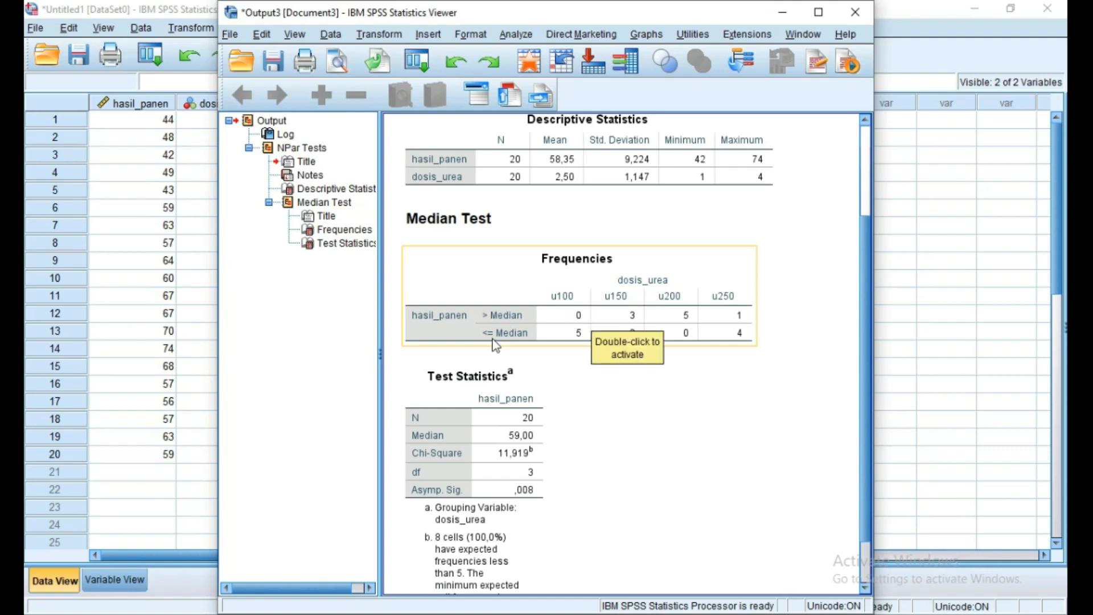
scroll(789, 366, down, 2)
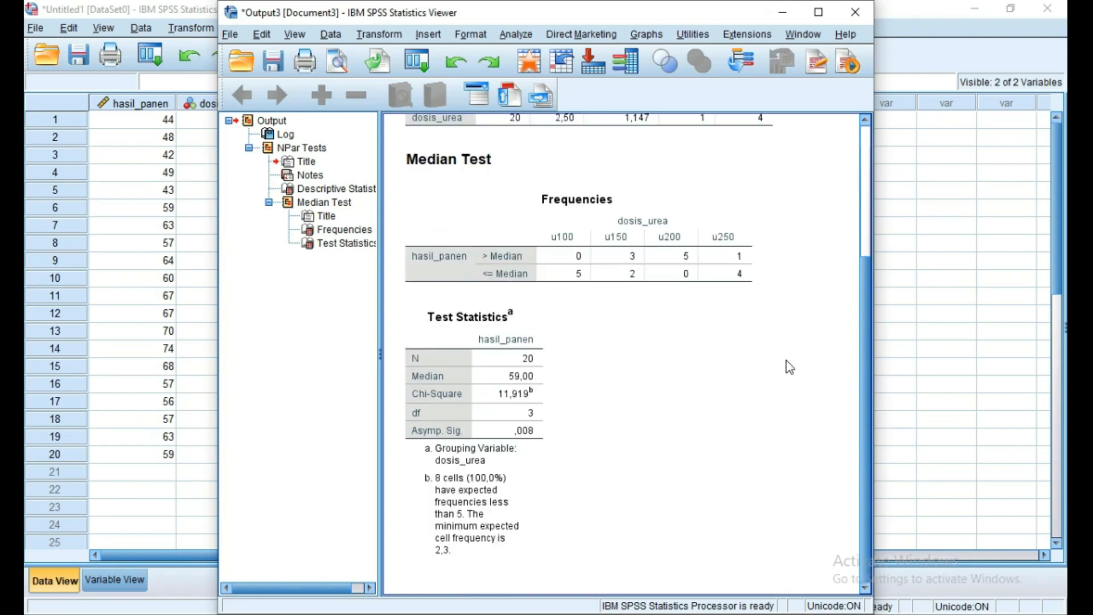